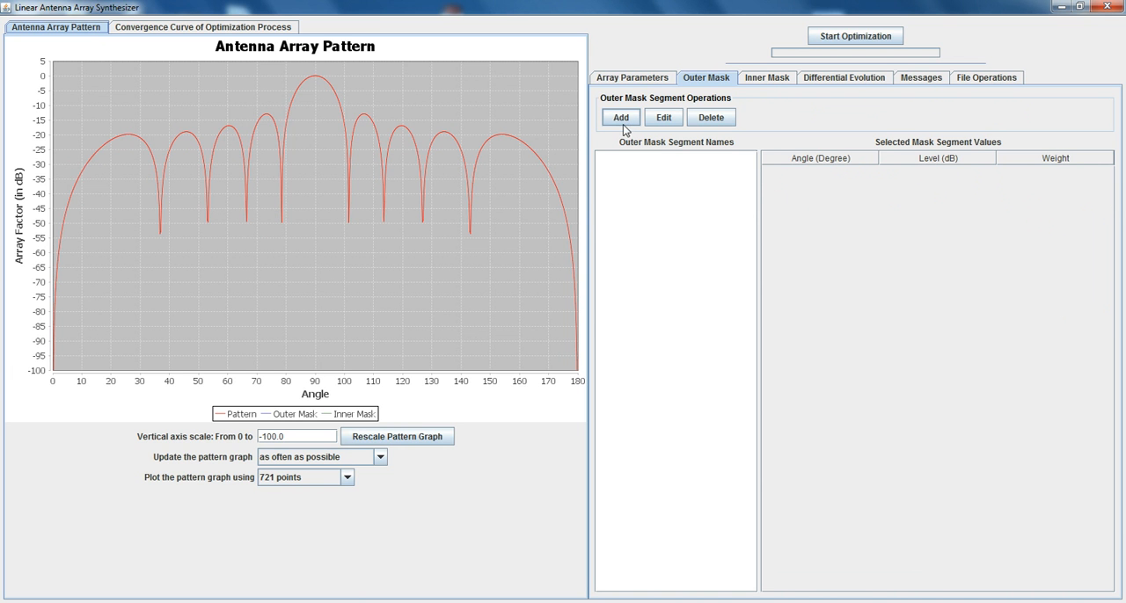
- Add an outer mask segment named "First Segment" from 0 to 70 degrees with 71 points, level -30 and weight 1
click(621, 123)
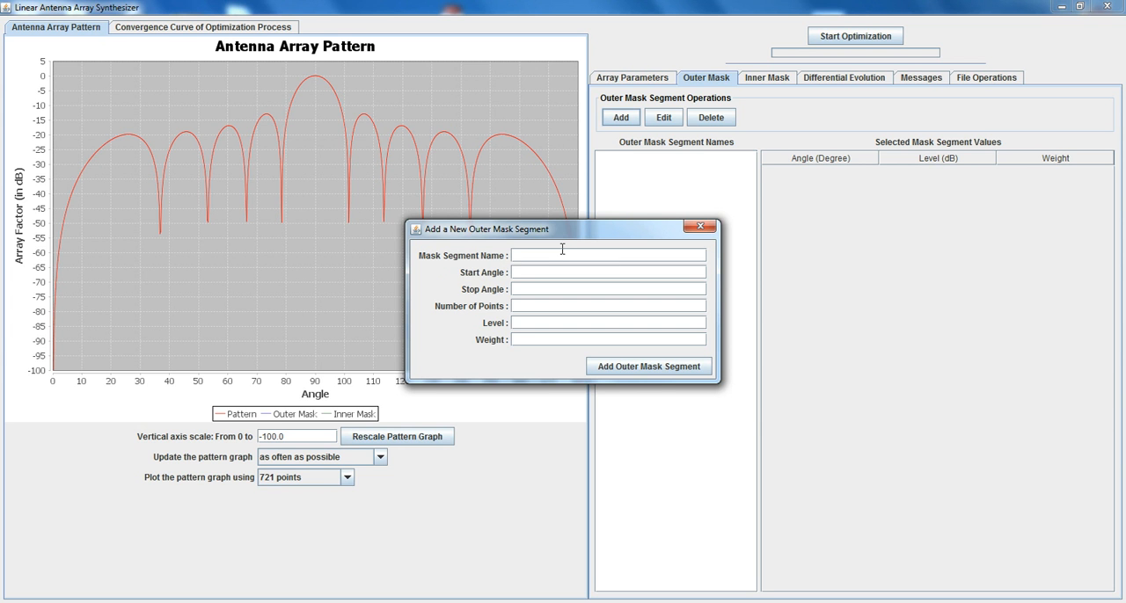
text(First Segment)
click(542, 271)
text(0)
click(525, 288)
text(70)
text(71)
click(529, 321)
text(-30)
text(1)
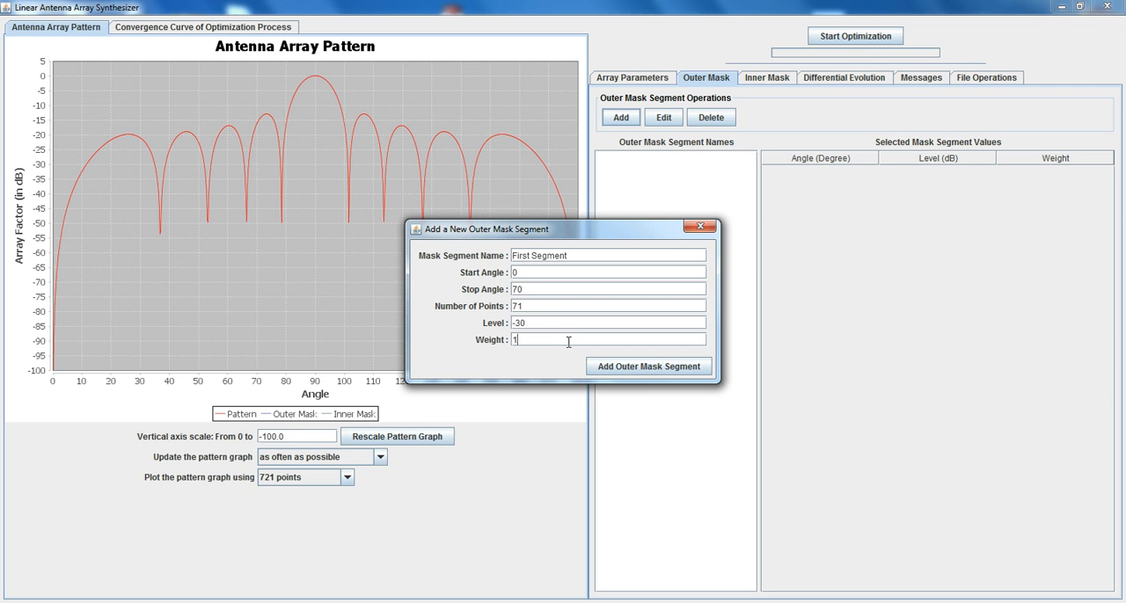
click(629, 369)
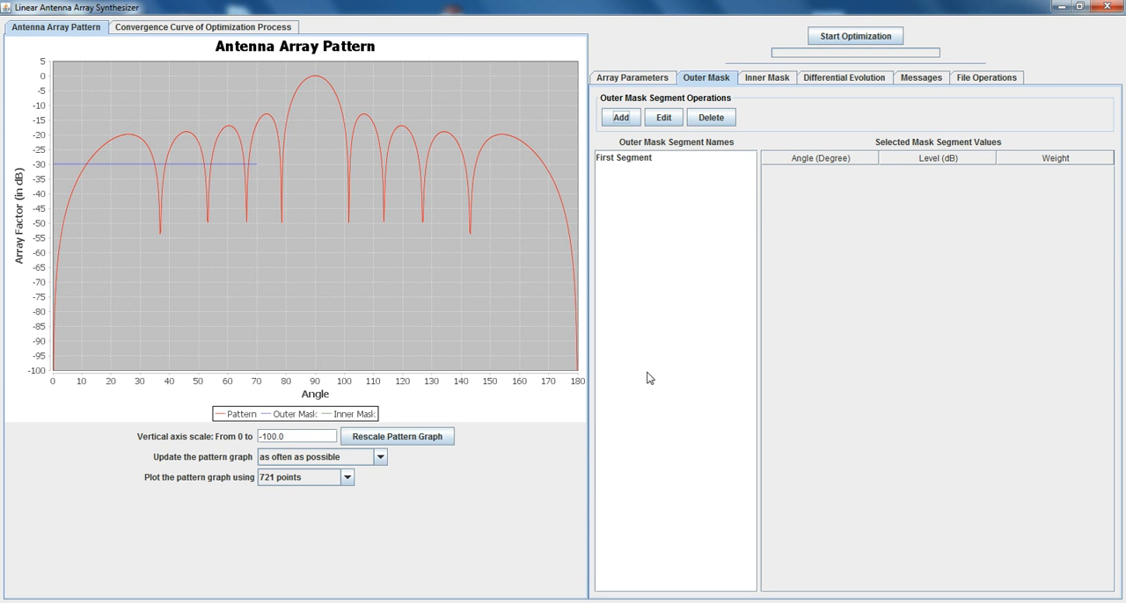
- Display the First Segment's mask values and examine the angle, level and weight entries
click(635, 162)
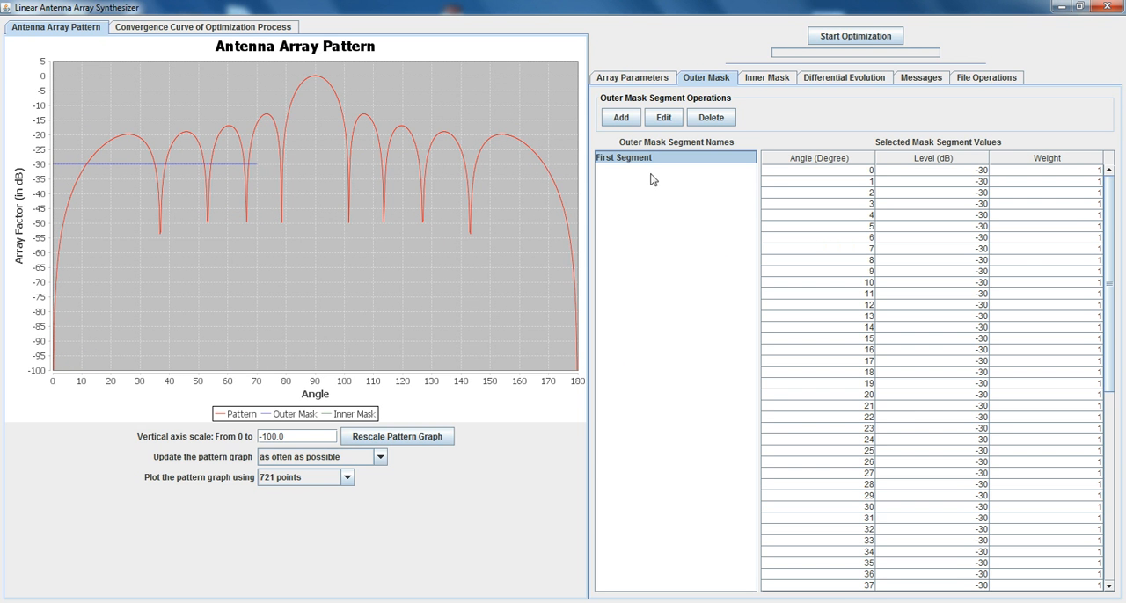
click(976, 260)
click(1042, 316)
click(1004, 326)
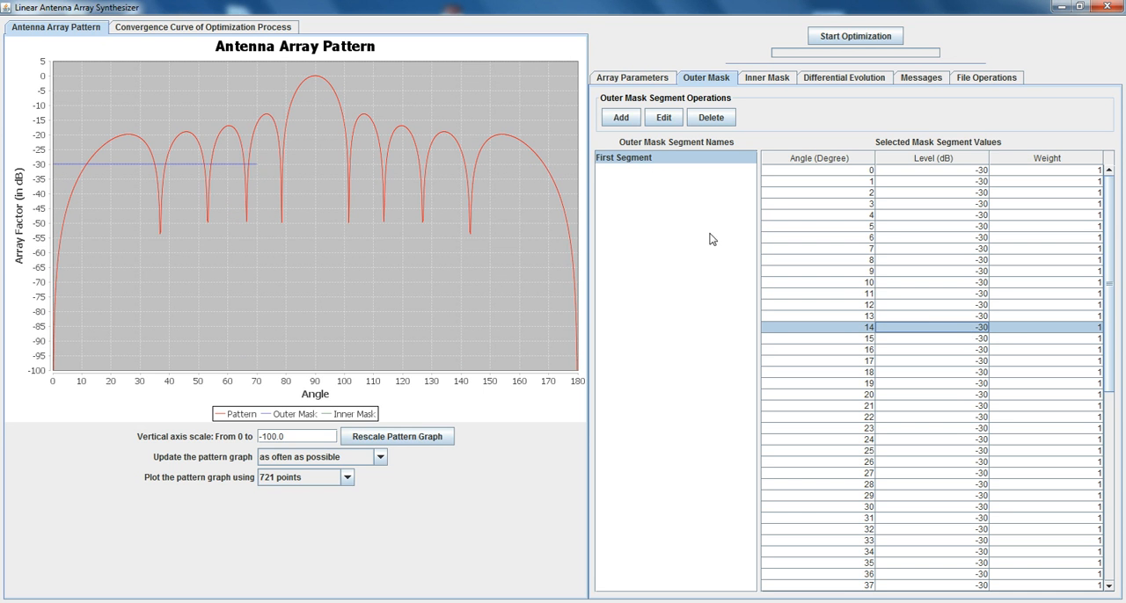
- Set the First Segment's number of points to 200 and review its updated mask values
click(649, 159)
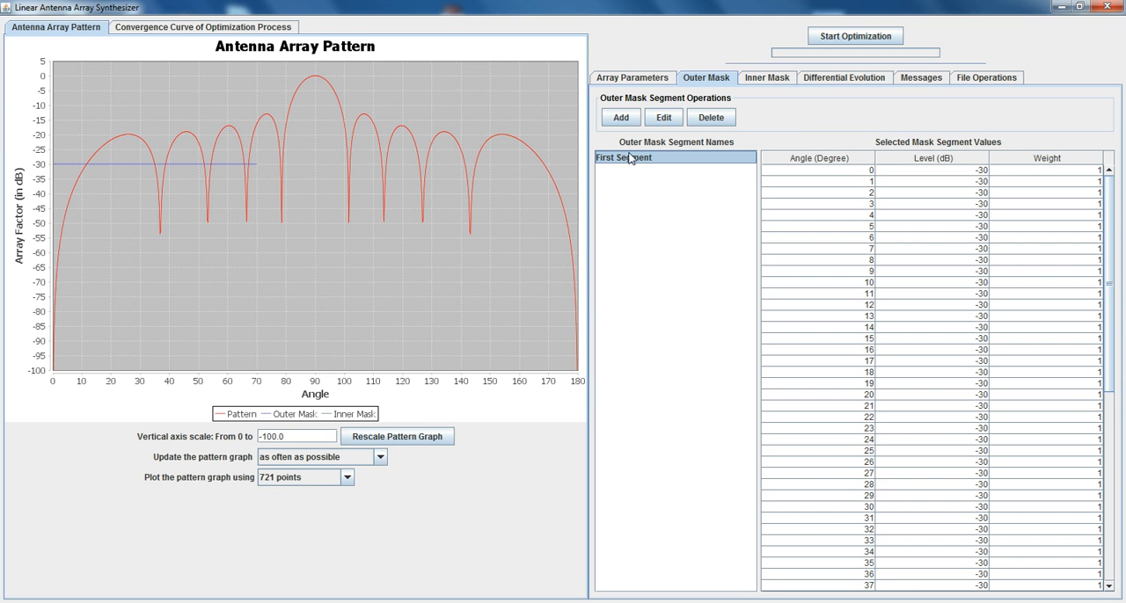
click(662, 121)
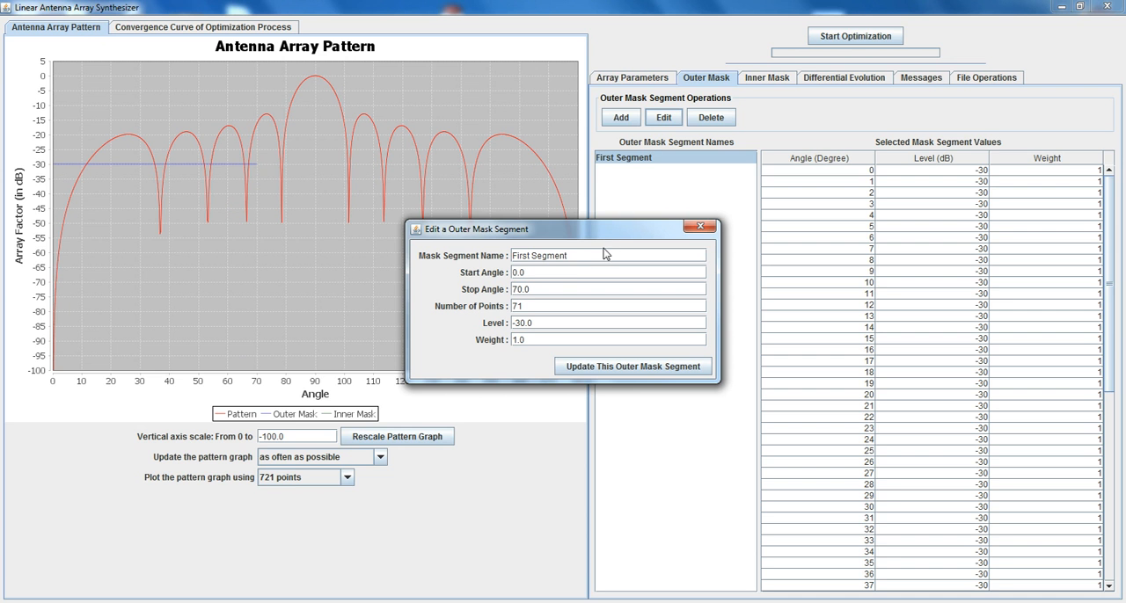
double_click(524, 306)
text(200)
click(595, 369)
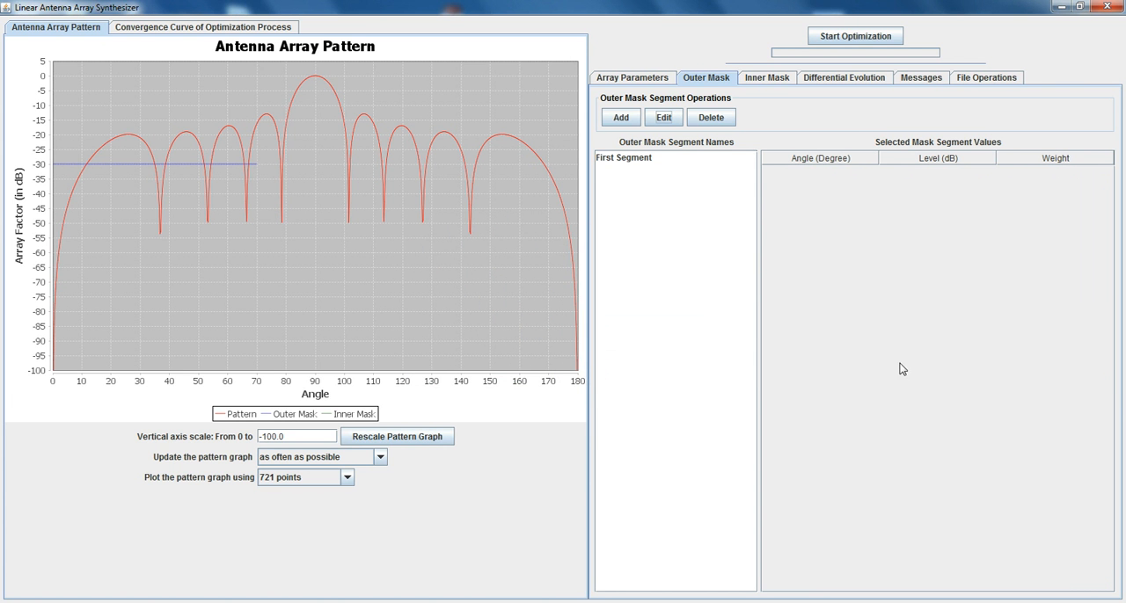
click(648, 160)
drag(1108, 235, 1106, 197)
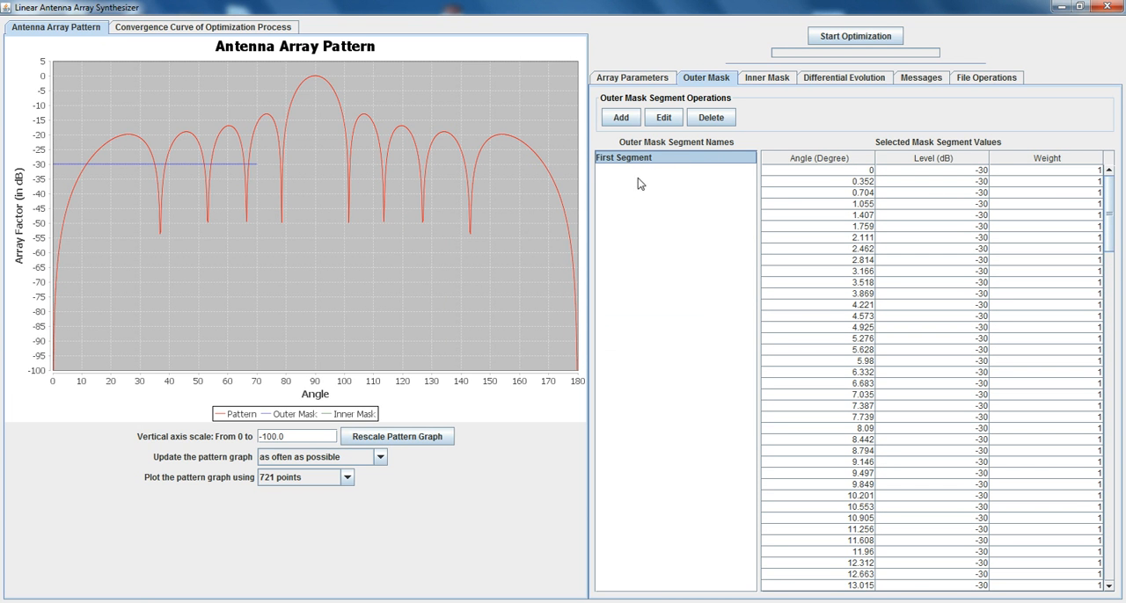
- Begin a new outer mask segment named "Second Segment", keeping start angle 70, with stop angle 90 and 21 points
click(627, 124)
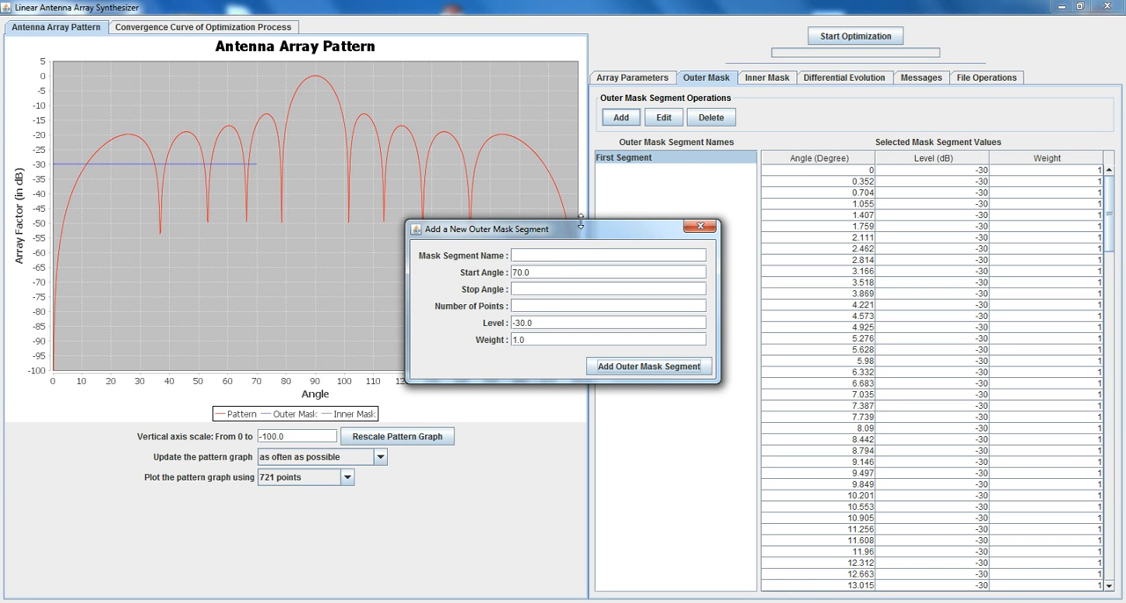
click(548, 259)
text(Second Segment)
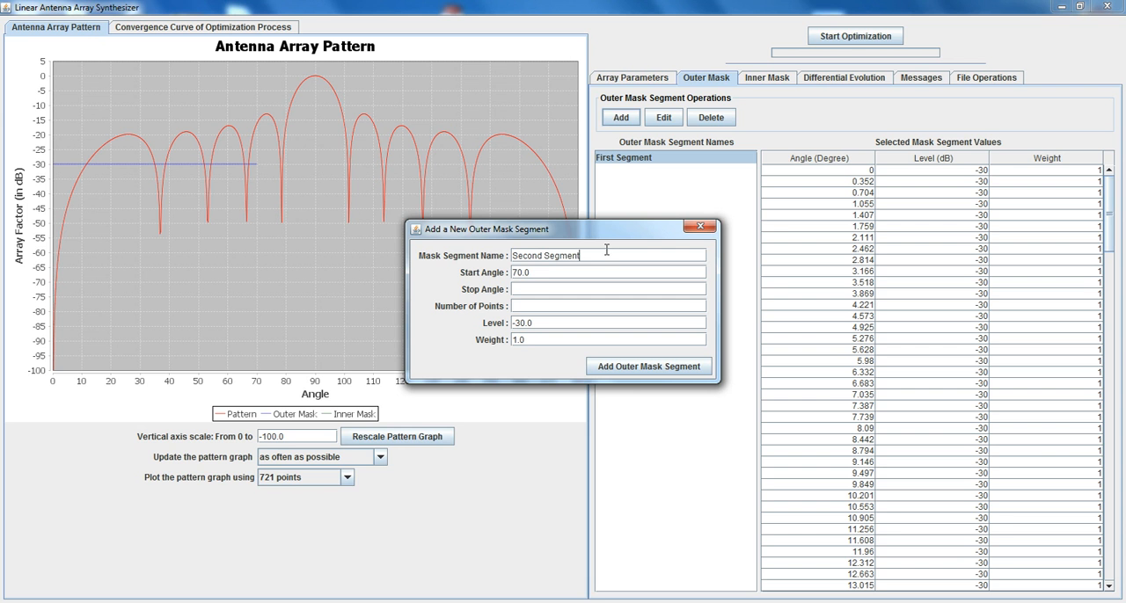
drag(532, 273, 513, 272)
drag(540, 323, 514, 342)
click(522, 272)
click(531, 289)
text(90)
click(536, 306)
text(21)
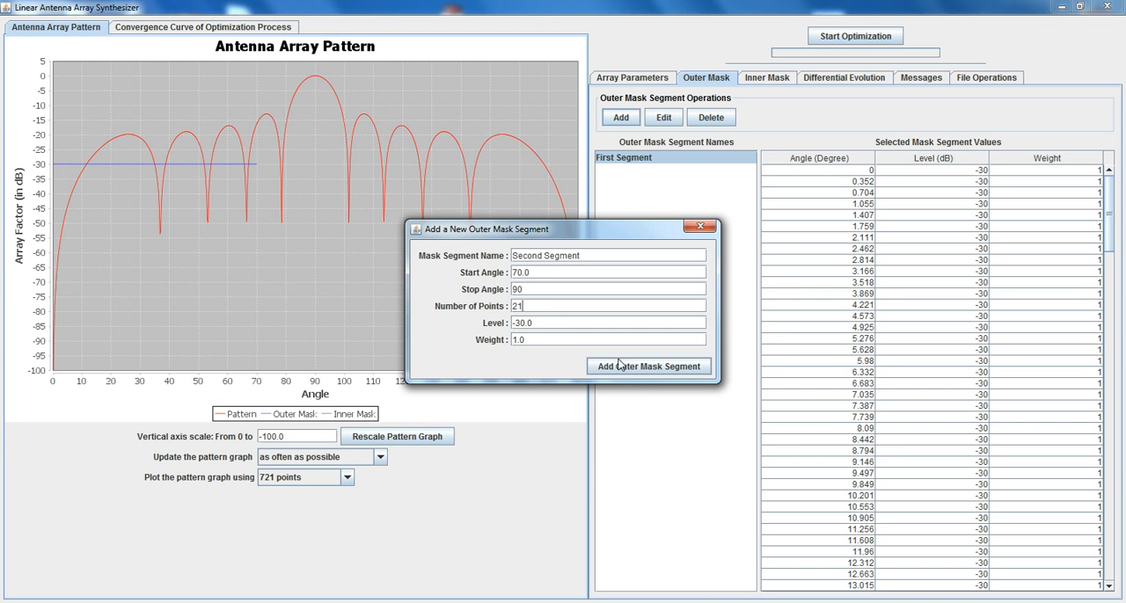
- Set the new segment's level to -40 and add it to the outer mask
drag(540, 323, 447, 314)
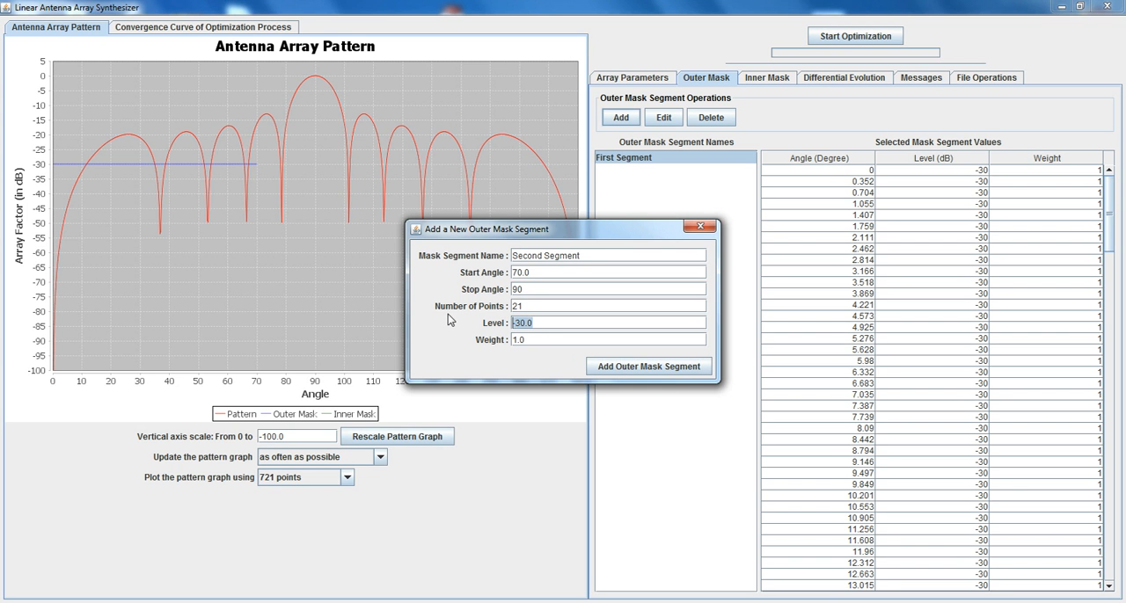
text(-40)
click(648, 367)
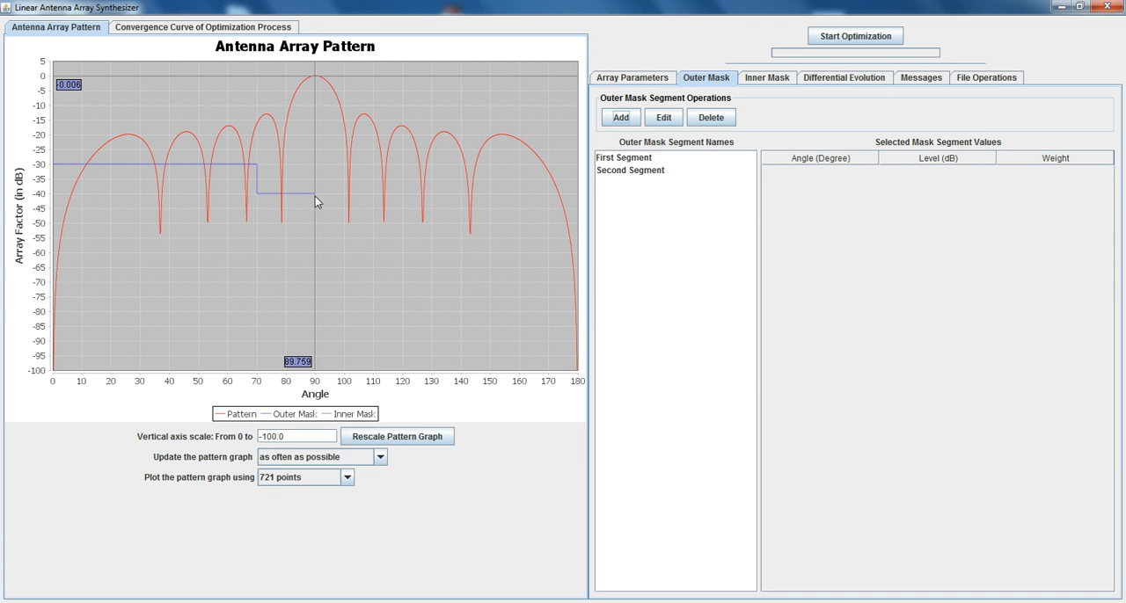
- Try to extend the First Segment's stop angle to 75, then close its editing dialog
click(616, 159)
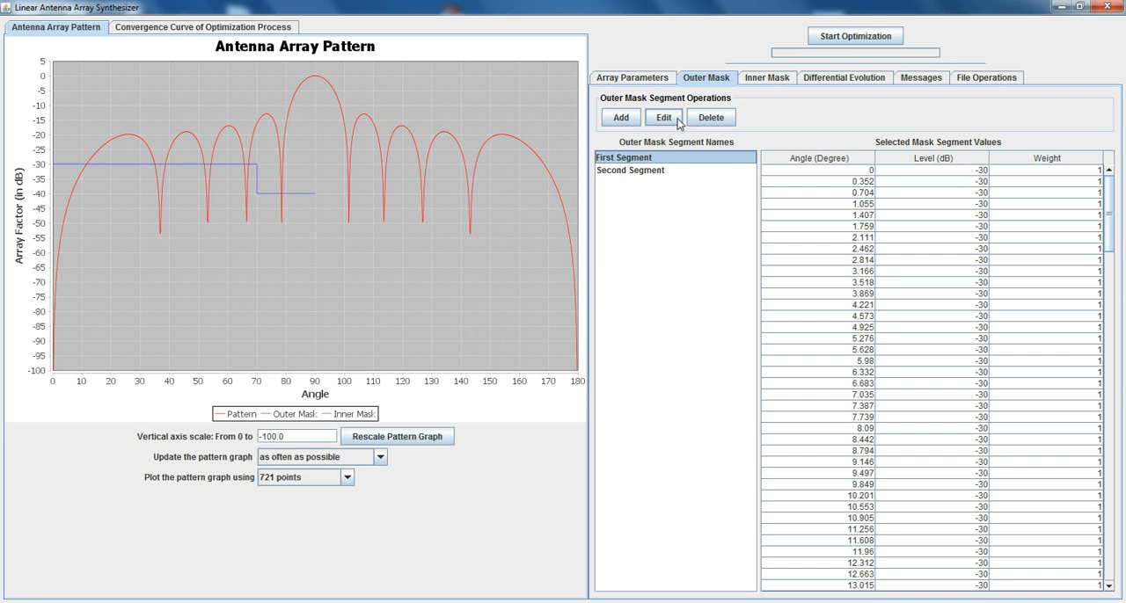
click(677, 123)
drag(539, 292, 499, 293)
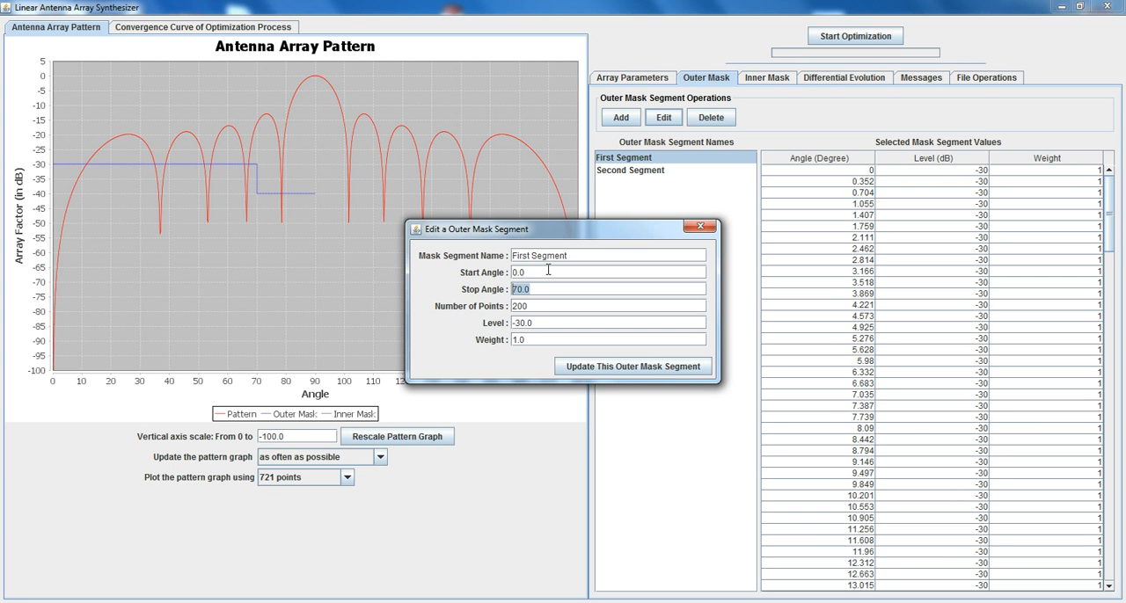
text(75)
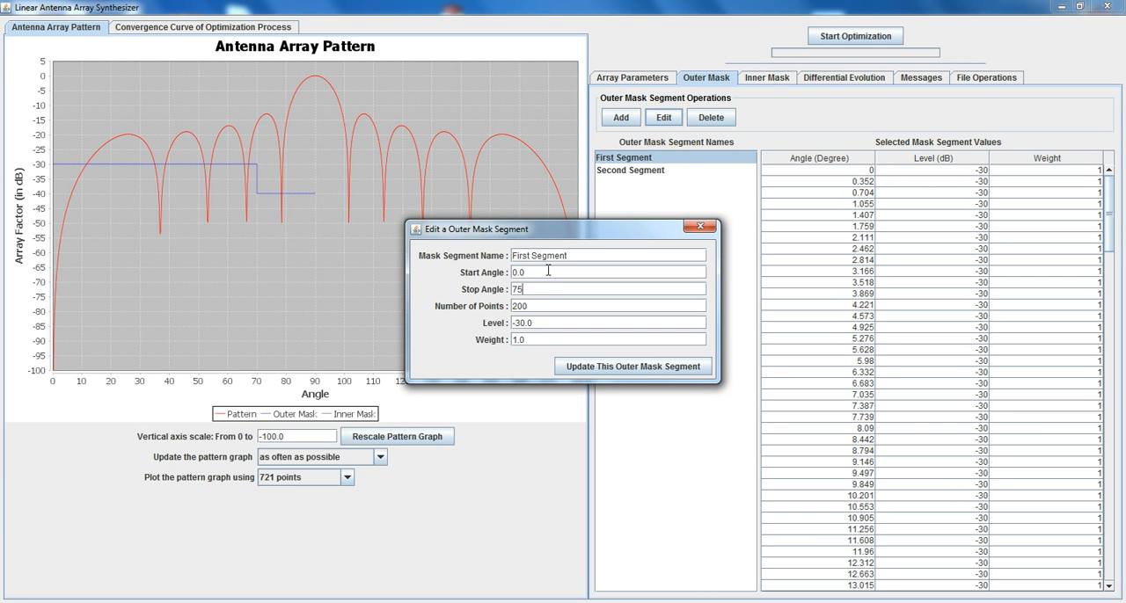
click(591, 368)
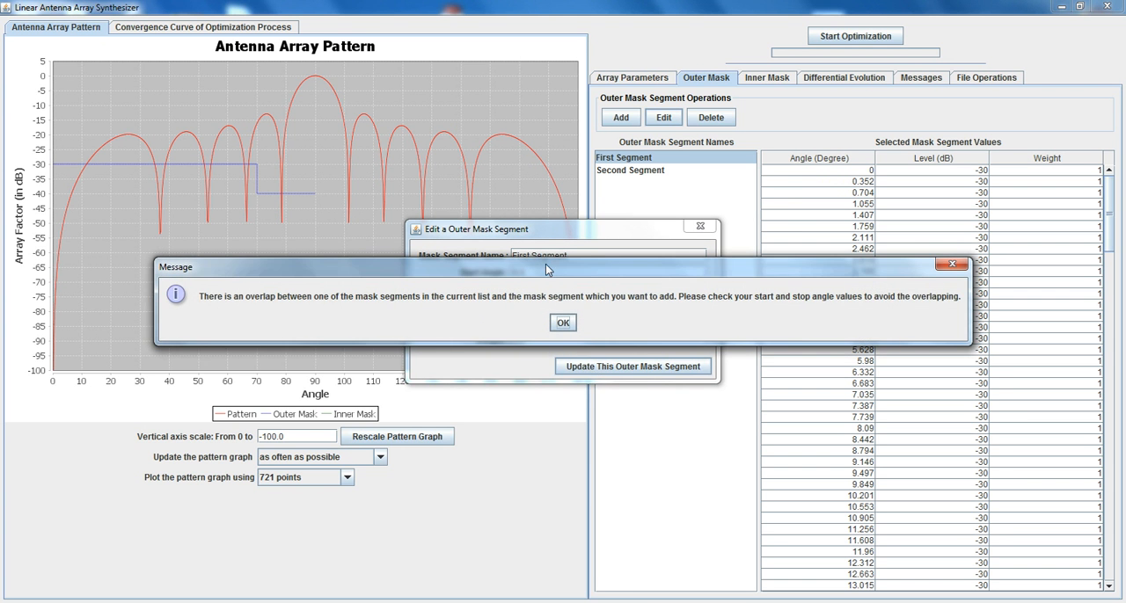
drag(547, 274, 559, 420)
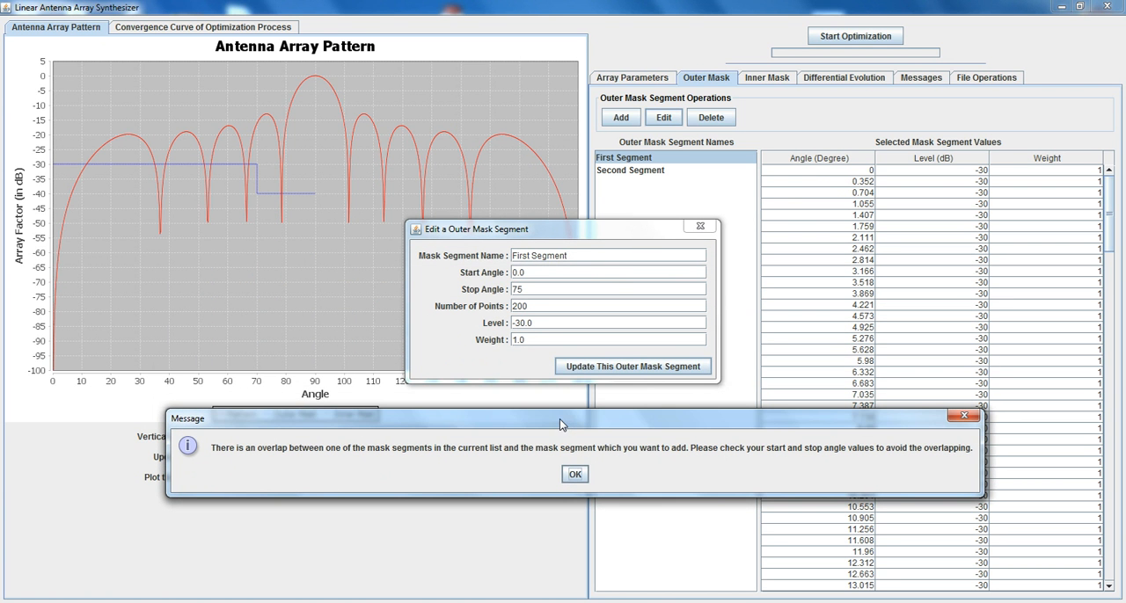
click(568, 478)
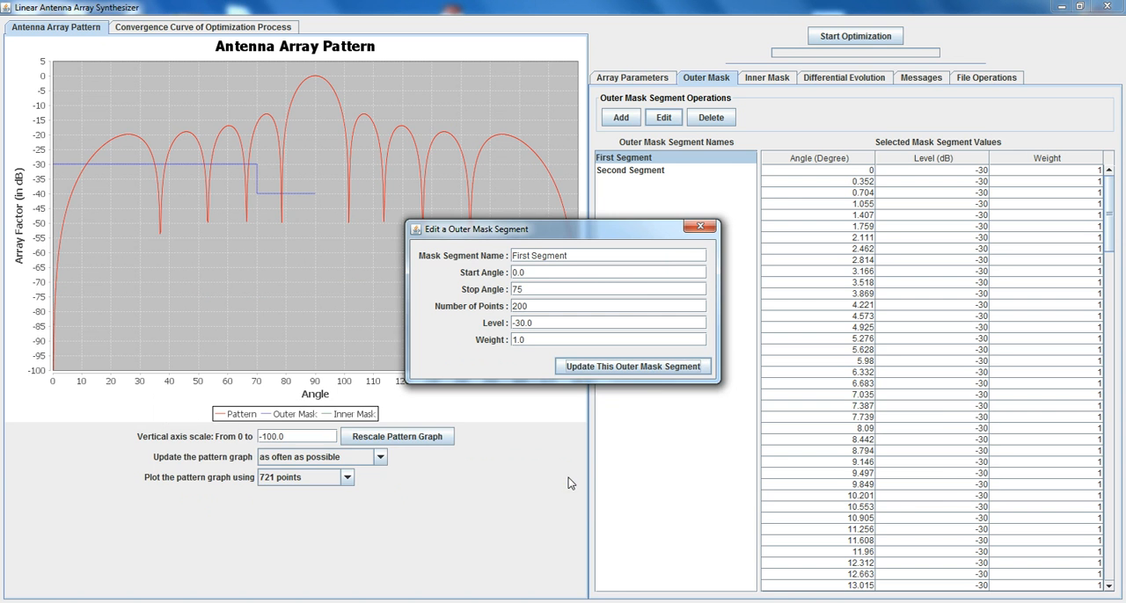
click(701, 228)
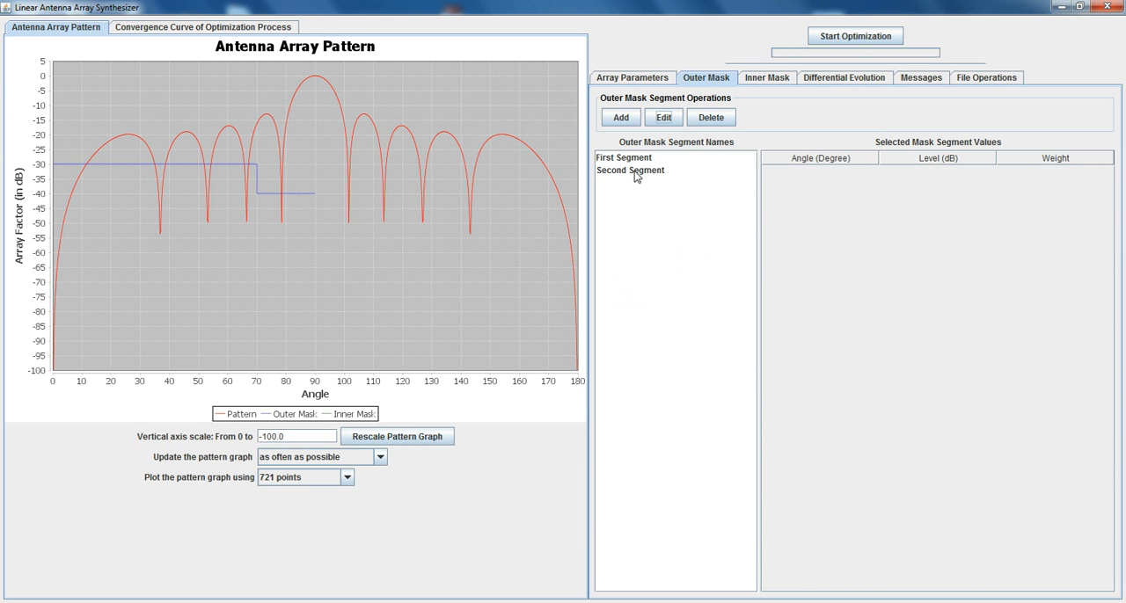
- Update the Second Segment so its start angle is 75
click(638, 171)
click(662, 124)
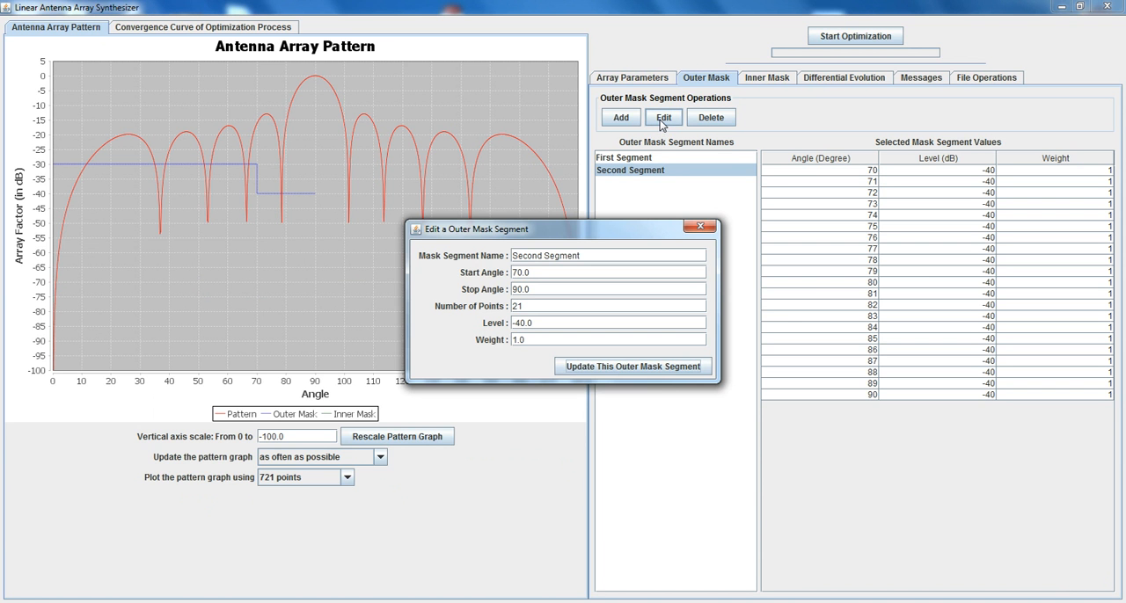
drag(590, 231, 531, 247)
drag(475, 289, 403, 292)
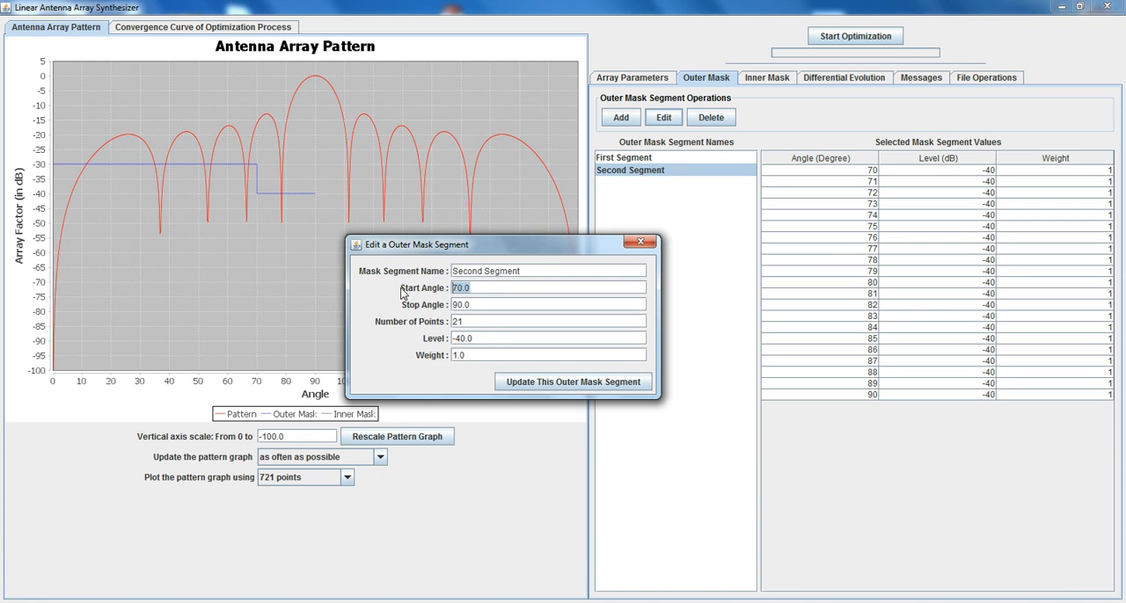
text(75)
click(489, 304)
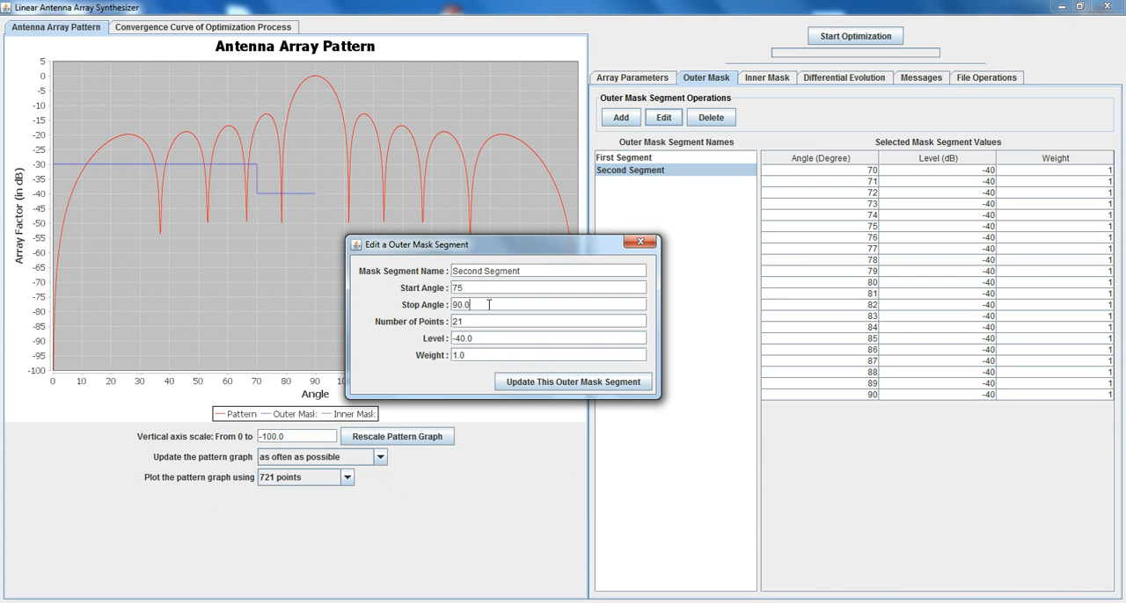
click(531, 385)
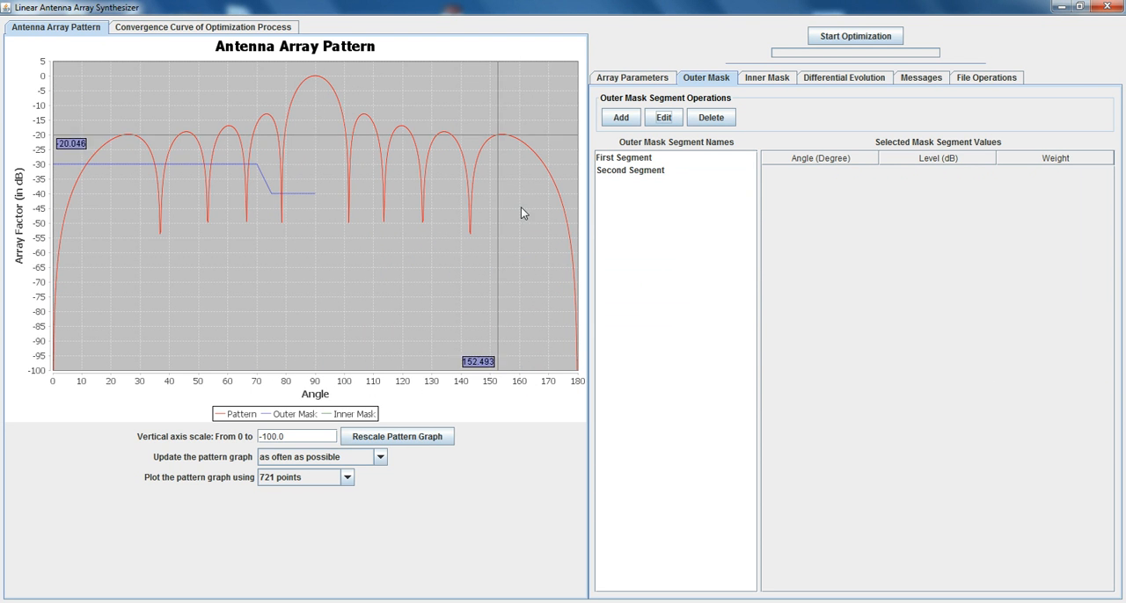
- Update the First Segment so its stop angle is 75
click(644, 158)
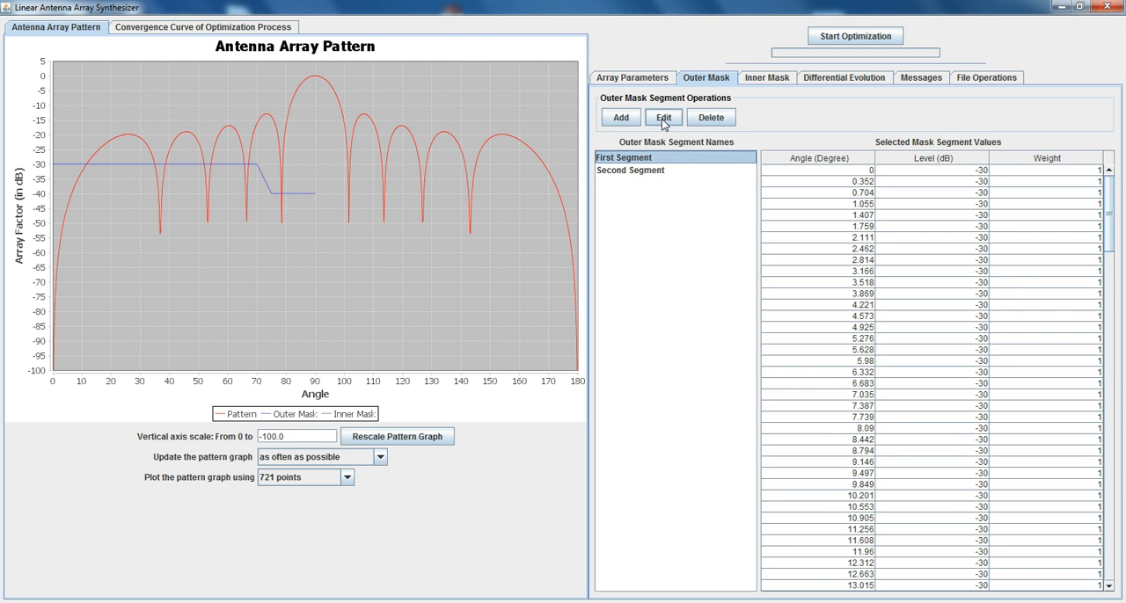
click(664, 120)
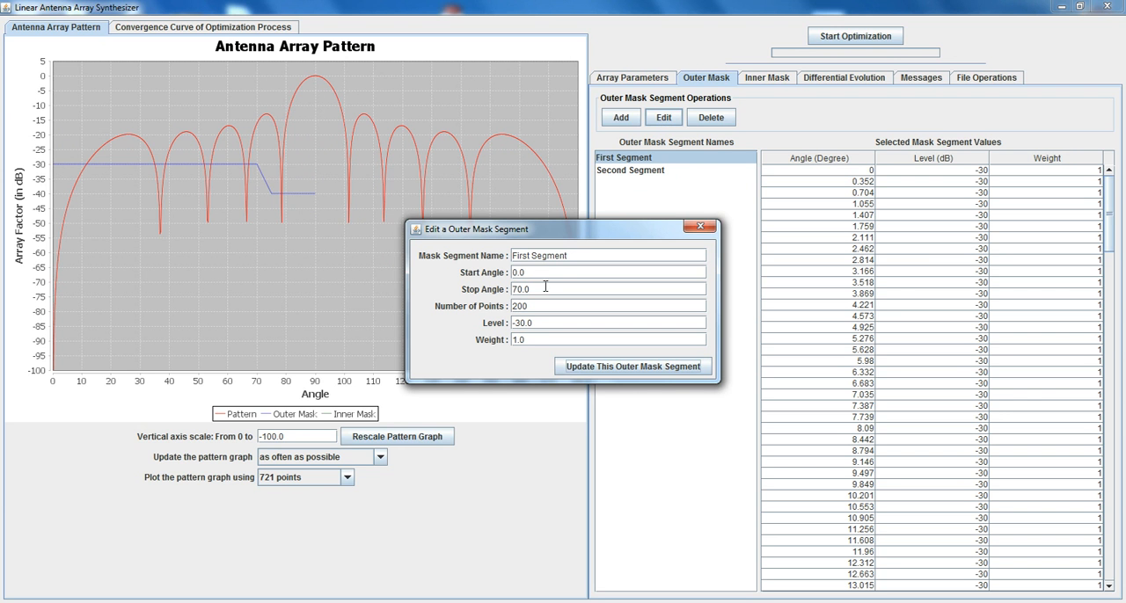
drag(530, 289, 497, 289)
text(75)
click(613, 368)
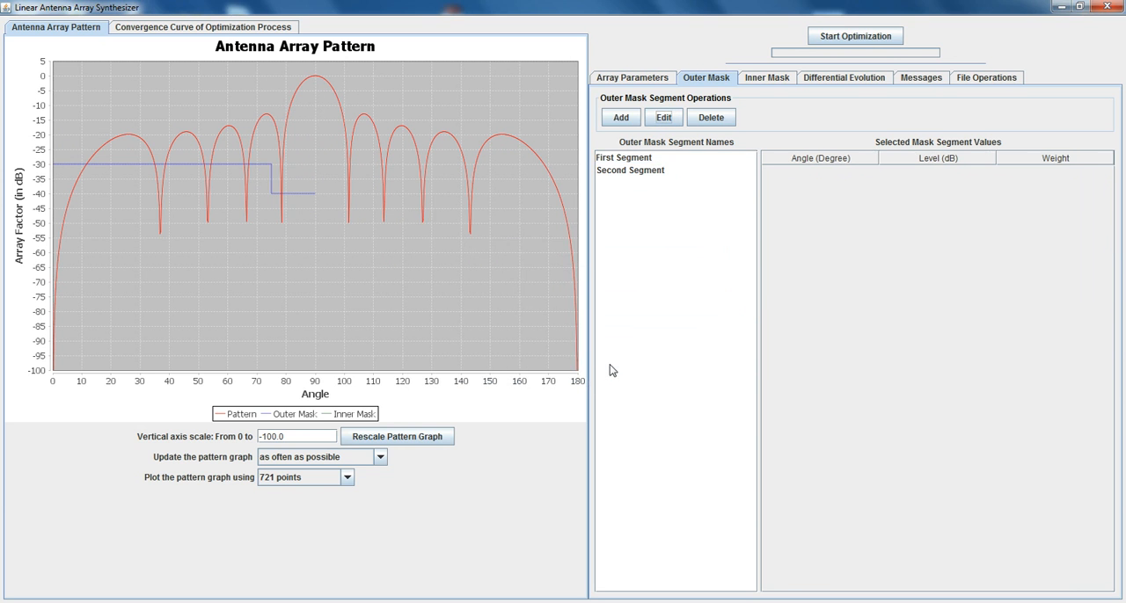